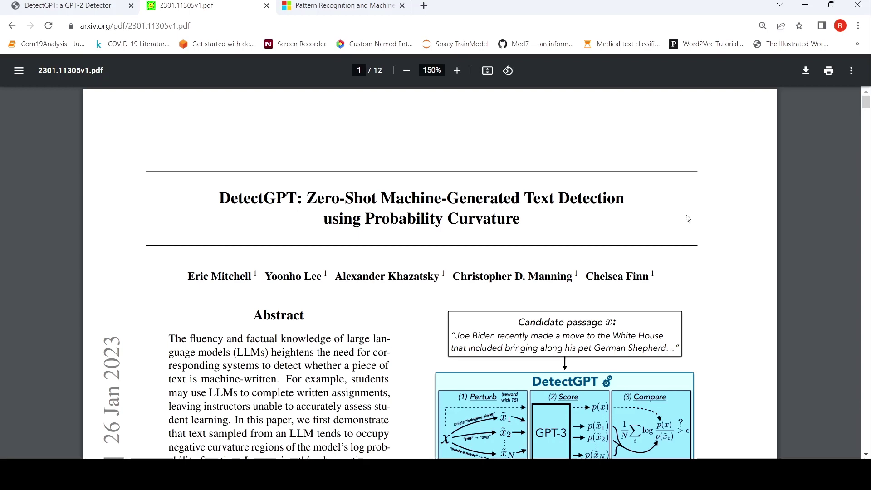
Scroll the DetectGPT paper to show the Abstract and the Figure 1 perturb-score-compare diagram
{"action": "scroll", "coordinate": [686, 218], "scroll_direction": "down", "scroll_amount": 4}
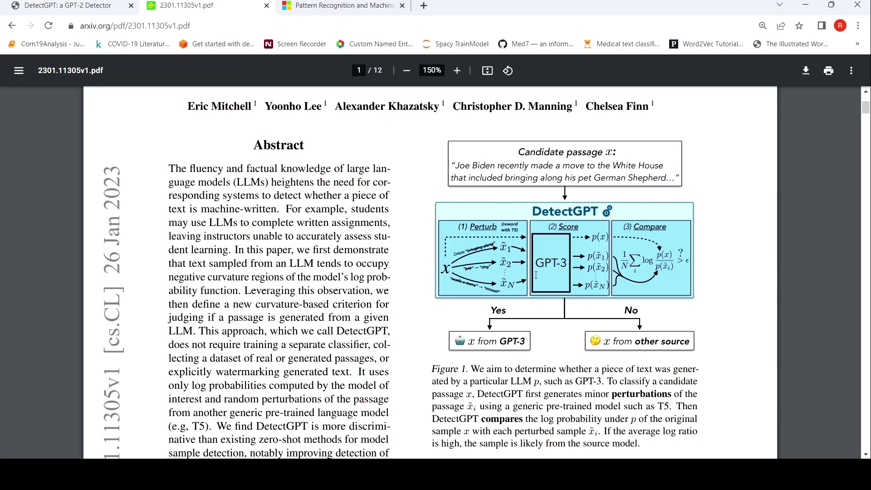
Scroll past the Introduction to page 2, showing Figure 2 and Section 2, Related Work
{"action": "scroll", "coordinate": [526, 273], "scroll_direction": "down", "scroll_amount": 5}
{"action": "scroll", "coordinate": [536, 275], "scroll_direction": "up", "scroll_amount": 4}
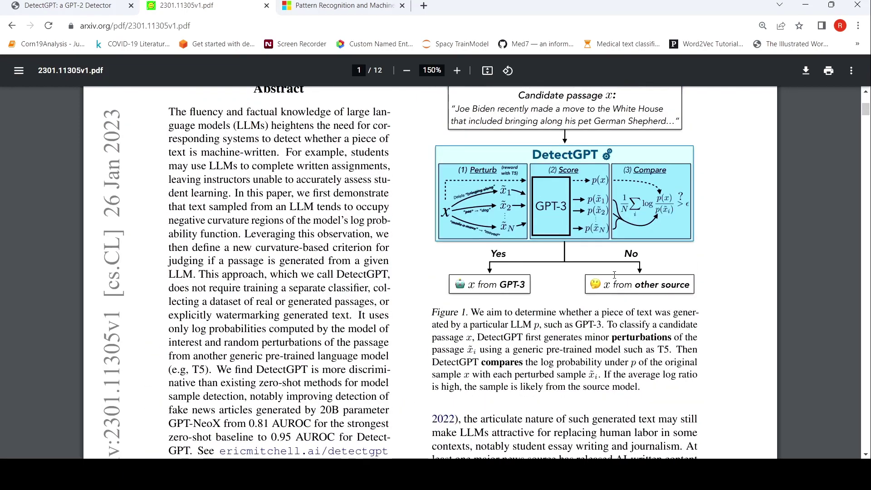
{"action": "scroll", "coordinate": [539, 286], "scroll_direction": "down", "scroll_amount": 3}
{"action": "scroll", "coordinate": [539, 286], "scroll_direction": "down", "scroll_amount": 5}
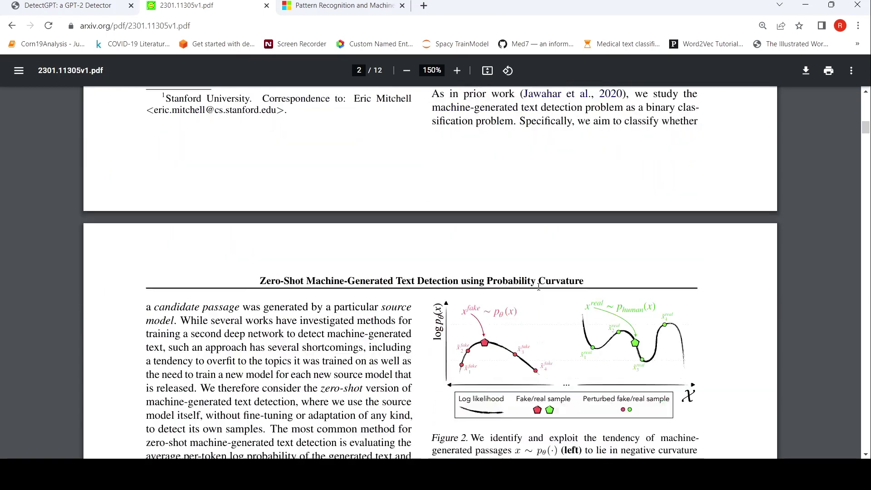
{"action": "scroll", "coordinate": [539, 287], "scroll_direction": "up", "scroll_amount": 2}
{"action": "scroll", "coordinate": [540, 290], "scroll_direction": "down", "scroll_amount": 2}
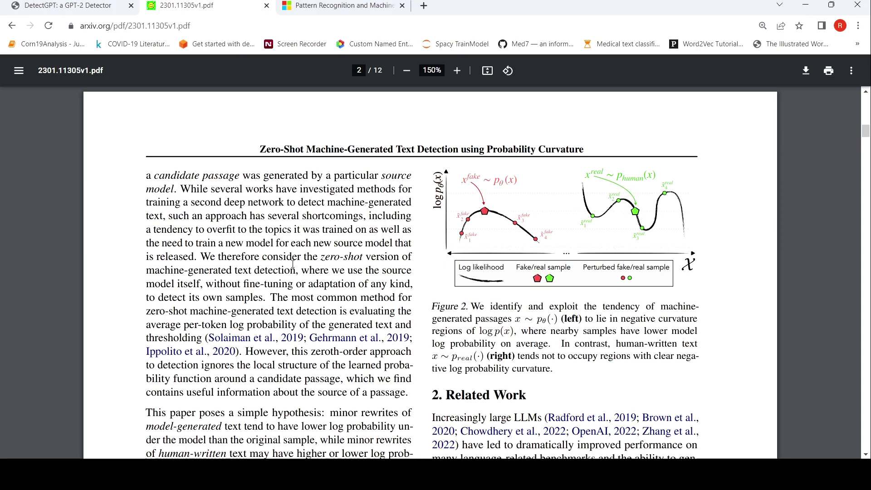
On the DetectGPT tab, generate a GPT-2 sample from 'Explain machine learning in a simple manner'
{"action": "left_click", "coordinate": [72, 9]}
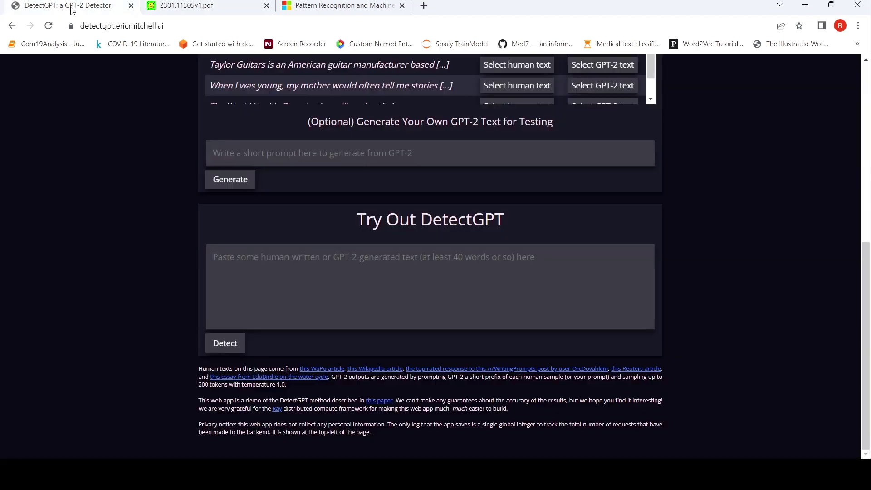
{"action": "scroll", "coordinate": [276, 172], "scroll_direction": "up", "scroll_amount": 8}
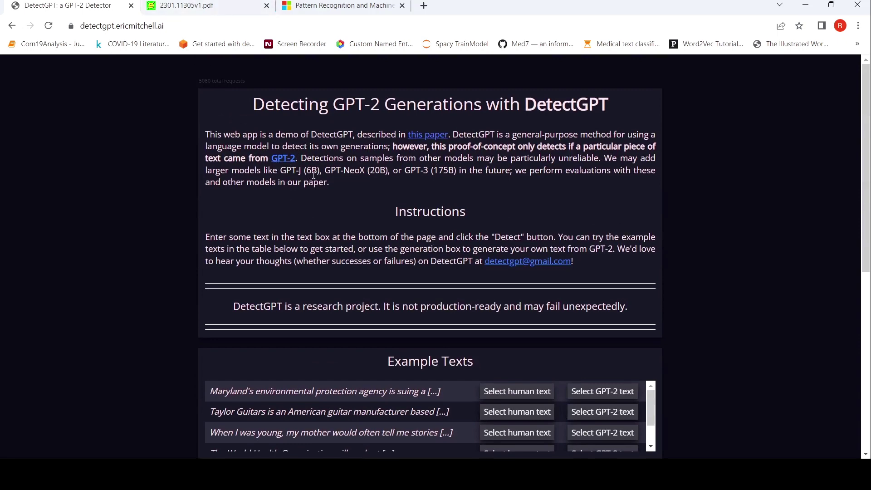
{"action": "scroll", "coordinate": [314, 175], "scroll_direction": "down", "scroll_amount": 8}
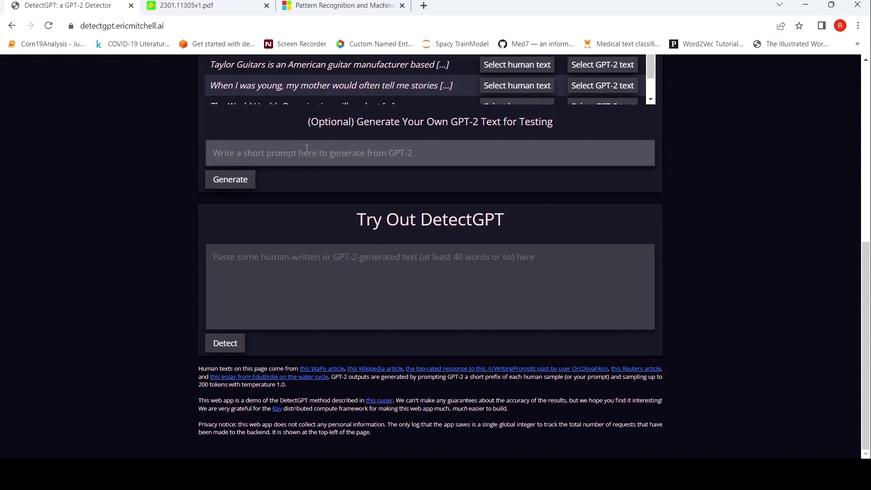
{"action": "type", "text": "Explai"}
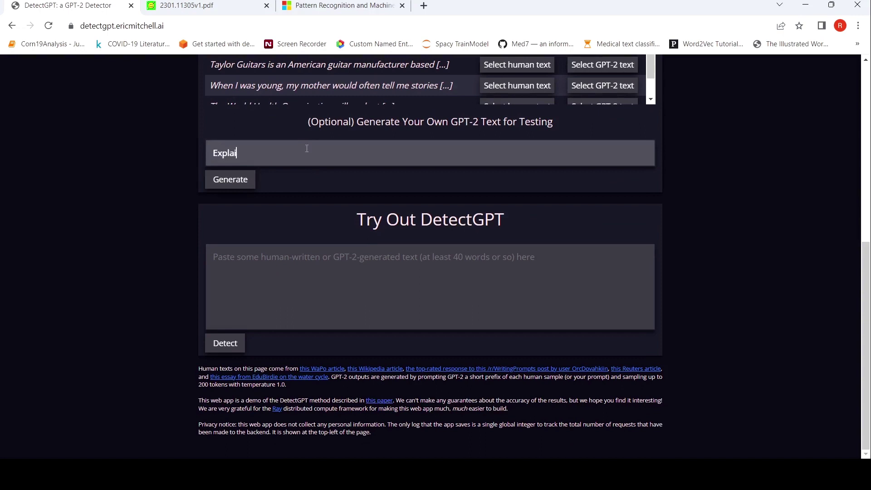
{"action": "type", "text": "n machine learning in a simple "}
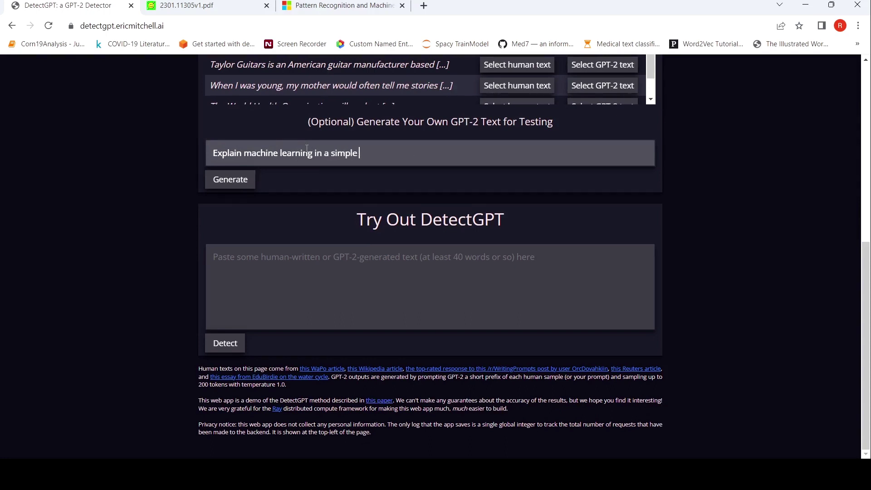
{"action": "type", "text": "manner"}
{"action": "left_click", "coordinate": [224, 183]}
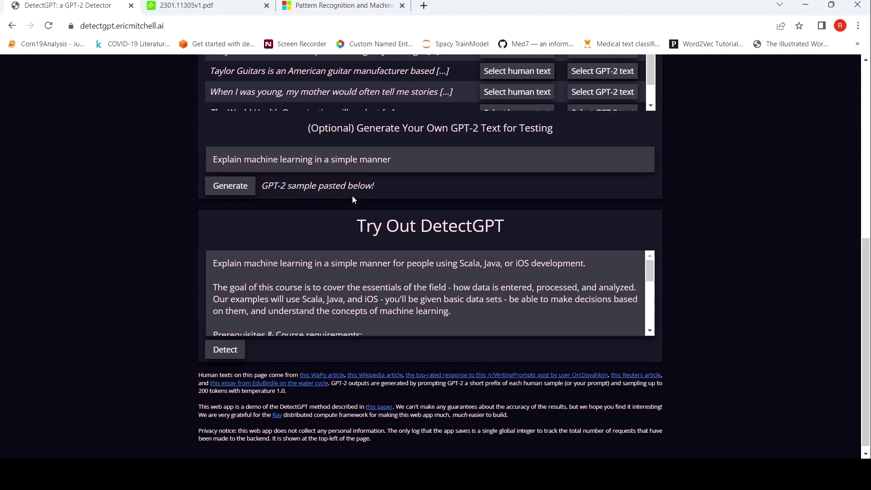
{"action": "scroll", "coordinate": [339, 312], "scroll_direction": "down", "scroll_amount": 3}
{"action": "scroll", "coordinate": [339, 312], "scroll_direction": "up", "scroll_amount": 3}
{"action": "scroll", "coordinate": [407, 292], "scroll_direction": "down", "scroll_amount": 3}
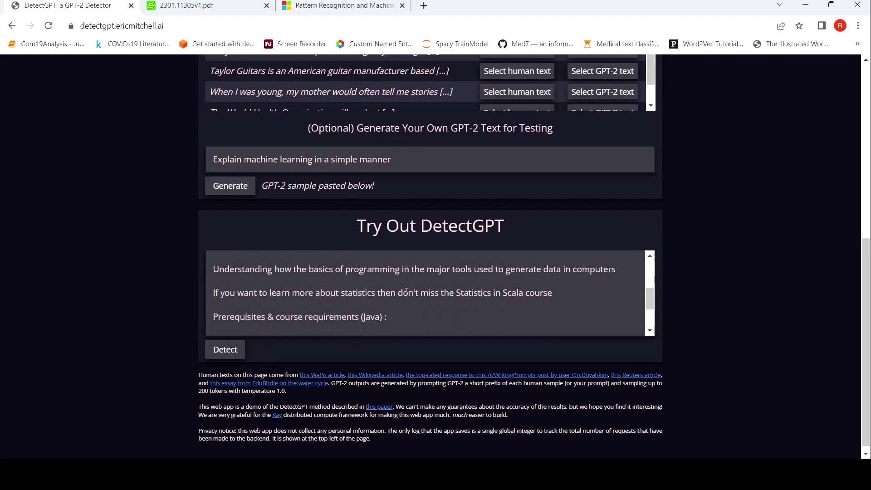
Run Detect on the generated sample, checking the paper meanwhile, until it's judged likely GPT-2
{"action": "left_click", "coordinate": [229, 352]}
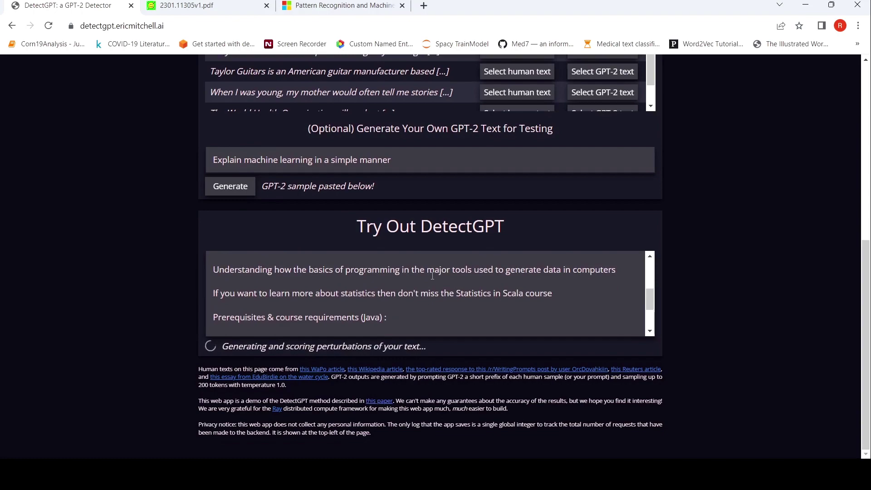
{"action": "left_click", "coordinate": [207, 7]}
{"action": "scroll", "coordinate": [514, 245], "scroll_direction": "up", "scroll_amount": 15}
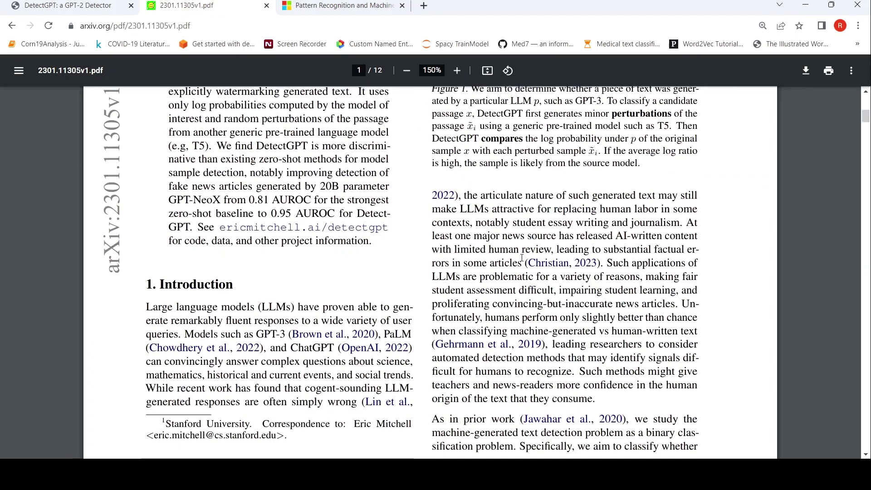
{"action": "scroll", "coordinate": [520, 261], "scroll_direction": "down", "scroll_amount": 3}
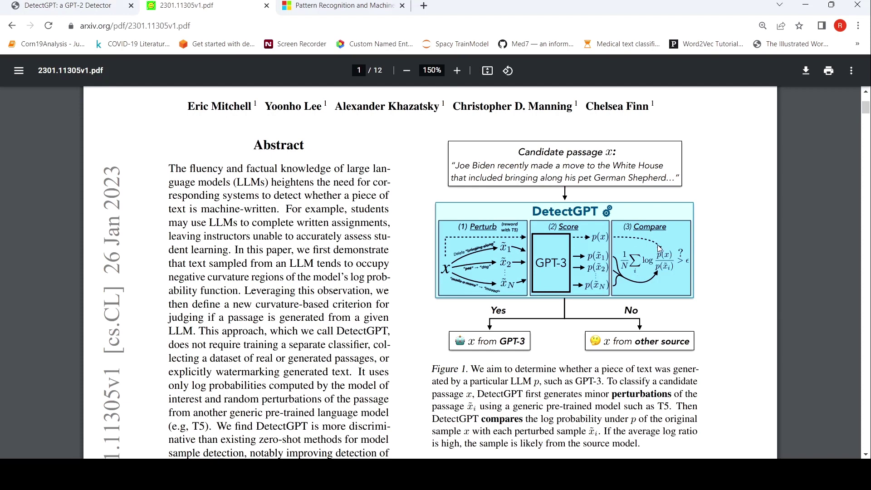
{"action": "left_click", "coordinate": [66, 12]}
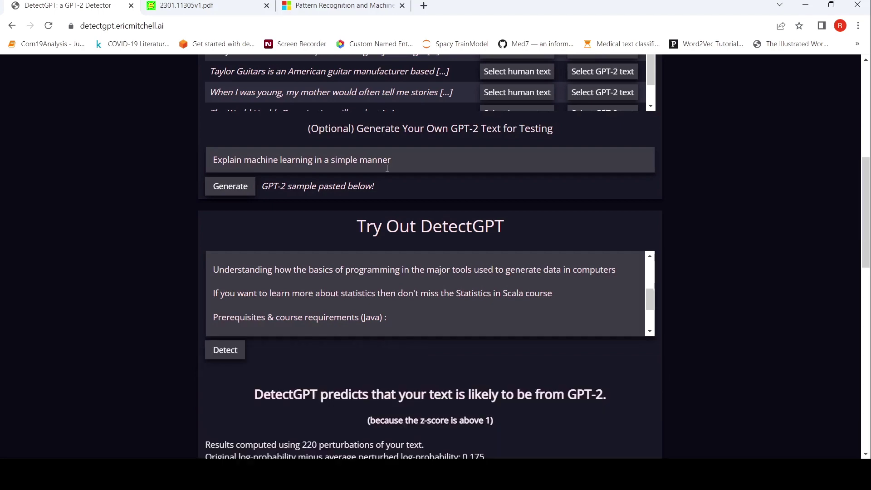
Scroll through the detection results to review the 1.622 z-score 'likely from GPT-2' verdict
{"action": "scroll", "coordinate": [440, 188], "scroll_direction": "down", "scroll_amount": 3}
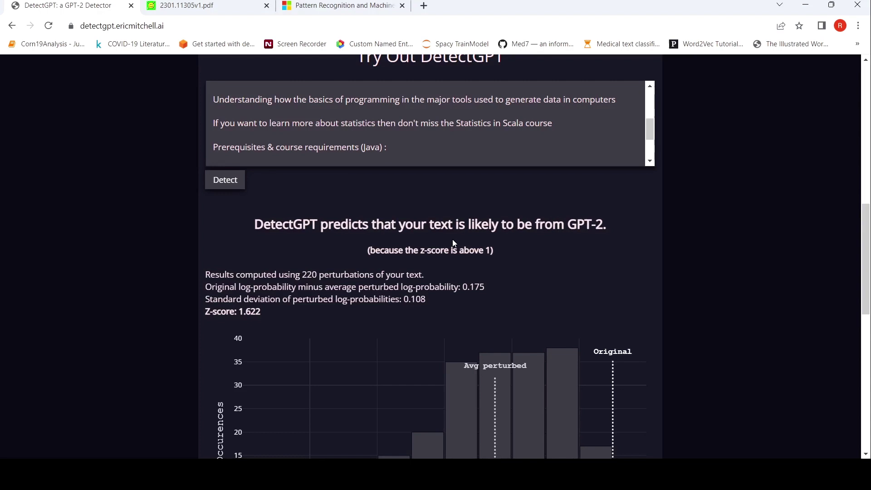
{"action": "scroll", "coordinate": [455, 238], "scroll_direction": "down", "scroll_amount": 1}
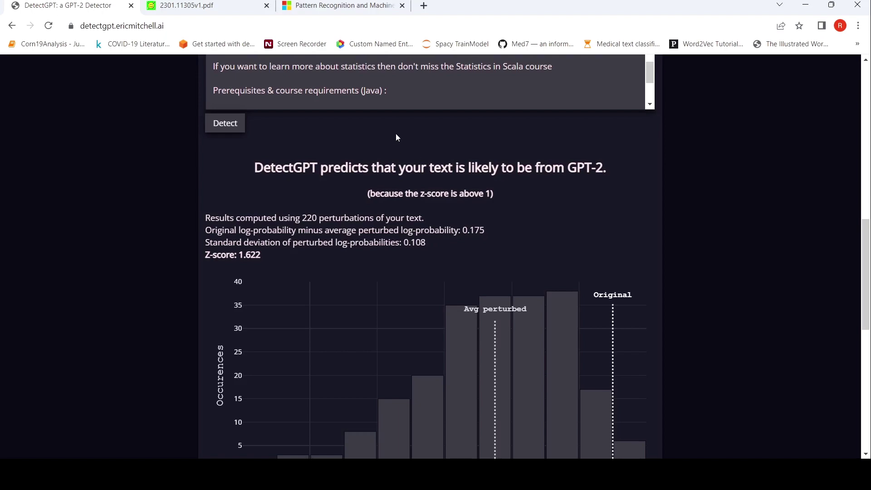
{"action": "scroll", "coordinate": [396, 136], "scroll_direction": "up", "scroll_amount": 4}
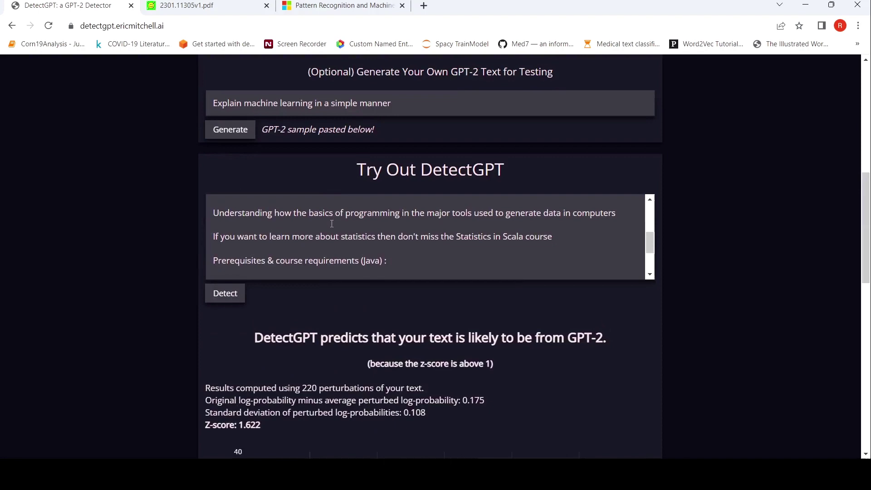
{"action": "scroll", "coordinate": [331, 223], "scroll_direction": "down", "scroll_amount": 3}
{"action": "scroll", "coordinate": [730, 229], "scroll_direction": "down", "scroll_amount": 4}
{"action": "scroll", "coordinate": [736, 232], "scroll_direction": "down", "scroll_amount": 8}
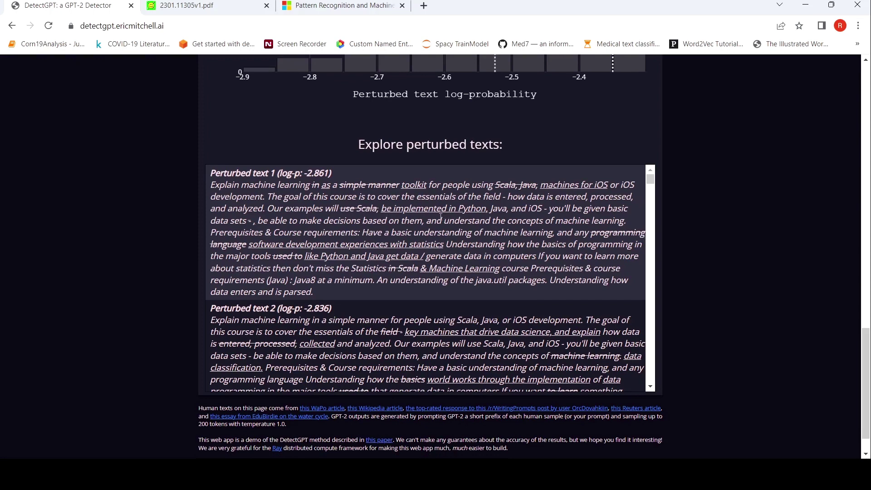
{"action": "scroll", "coordinate": [729, 258], "scroll_direction": "up", "scroll_amount": 7}
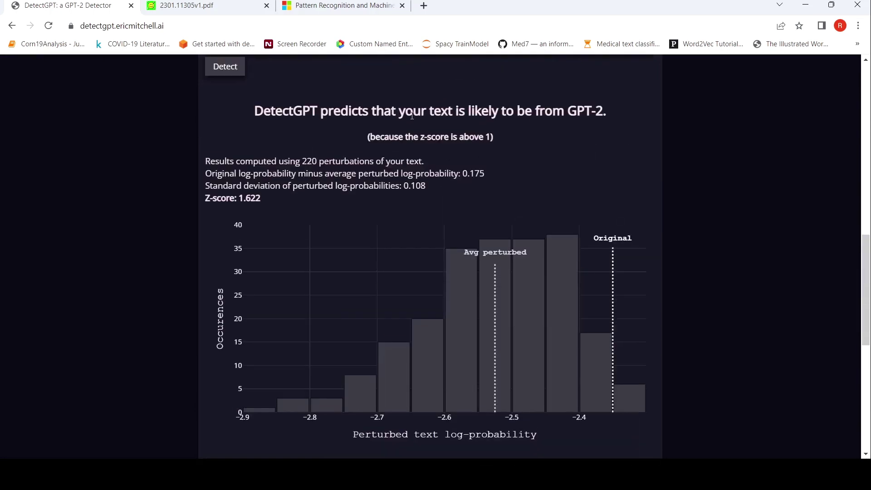
{"action": "scroll", "coordinate": [431, 173], "scroll_direction": "down", "scroll_amount": 7}
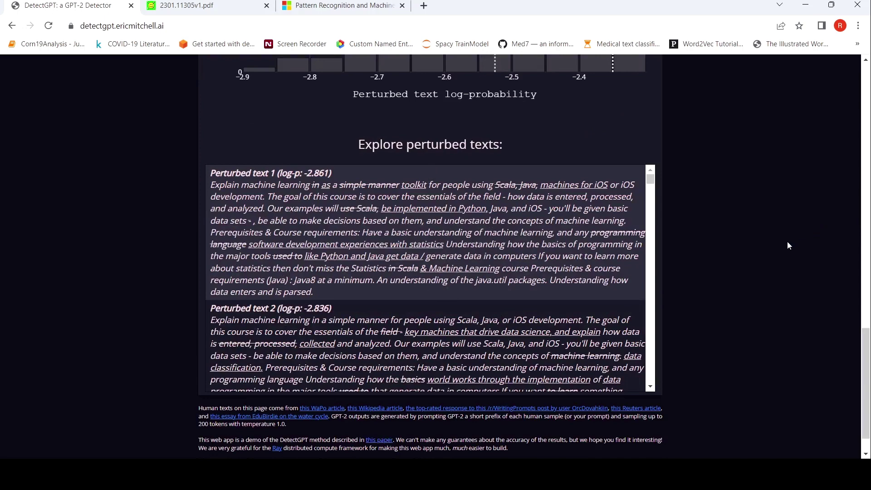
{"action": "scroll", "coordinate": [787, 245], "scroll_direction": "down", "scroll_amount": 1}
{"action": "scroll", "coordinate": [426, 254], "scroll_direction": "down", "scroll_amount": 5}
{"action": "scroll", "coordinate": [780, 215], "scroll_direction": "up", "scroll_amount": 6}
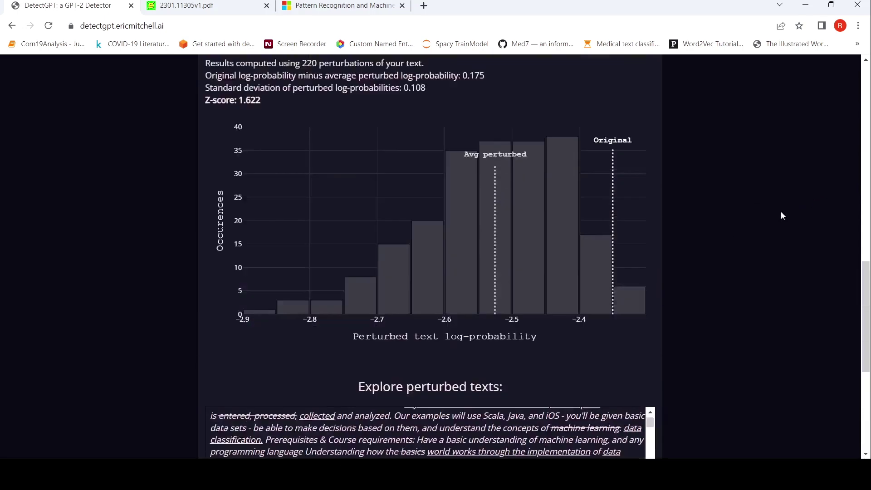
{"action": "scroll", "coordinate": [780, 211], "scroll_direction": "up", "scroll_amount": 8}
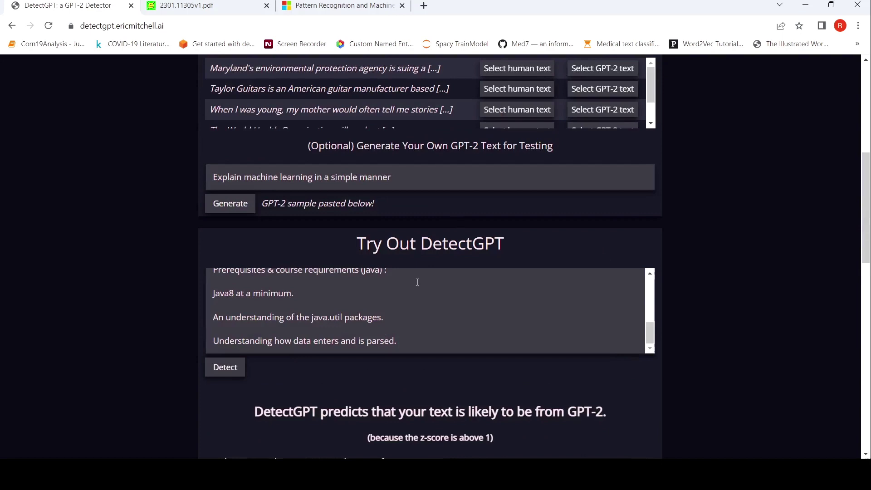
{"action": "scroll", "coordinate": [414, 282], "scroll_direction": "up", "scroll_amount": 4}
{"action": "scroll", "coordinate": [419, 256], "scroll_direction": "down", "scroll_amount": 1}
{"action": "scroll", "coordinate": [790, 248], "scroll_direction": "down", "scroll_amount": 5}
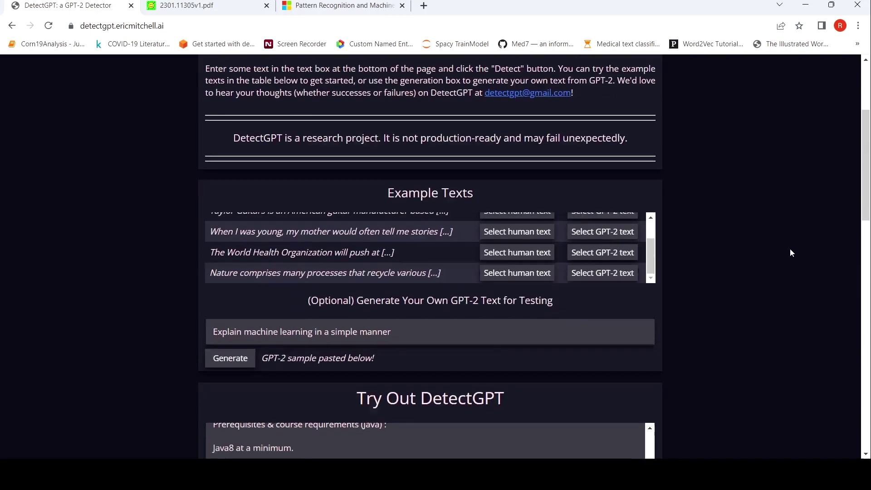
Delete the generated text from the box and select the paper's whole abstract in the PDF
{"action": "left_click_drag", "start_coordinate": [418, 278], "coordinate": [146, 210]}
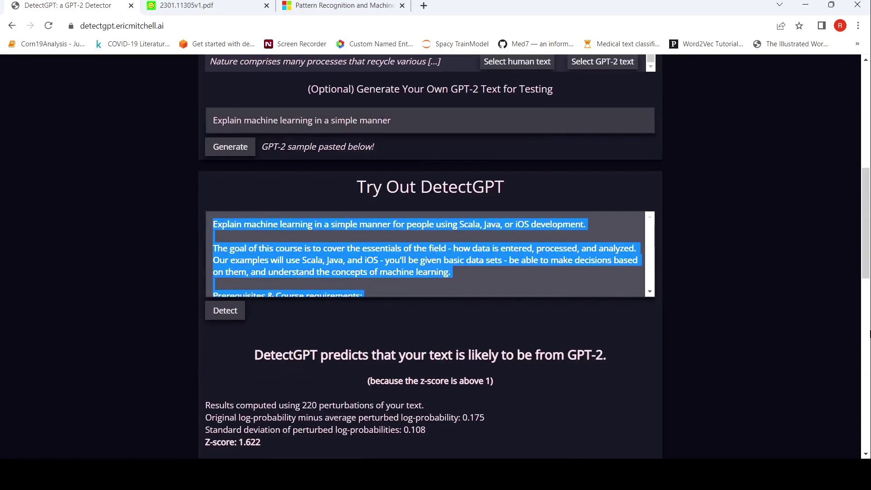
{"action": "key", "text": "BackSpace"}
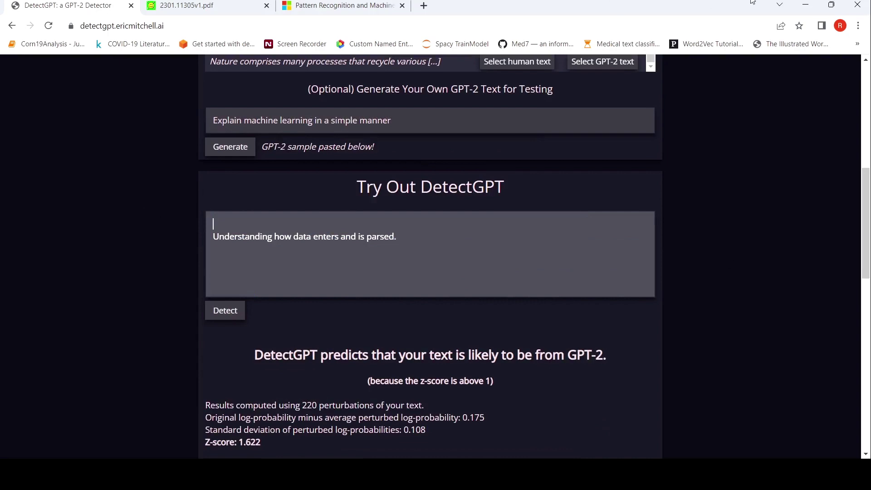
{"action": "left_click", "coordinate": [218, 7]}
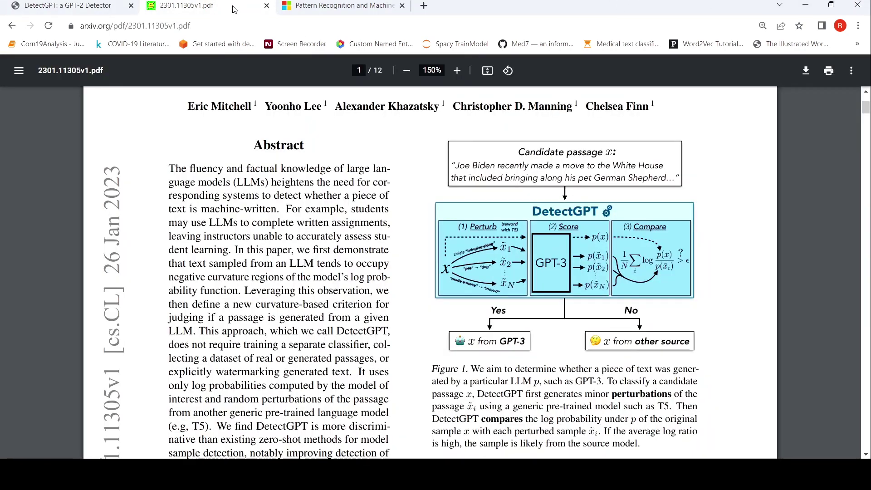
{"action": "scroll", "coordinate": [467, 207], "scroll_direction": "down", "scroll_amount": 4}
{"action": "scroll", "coordinate": [465, 210], "scroll_direction": "up", "scroll_amount": 3}
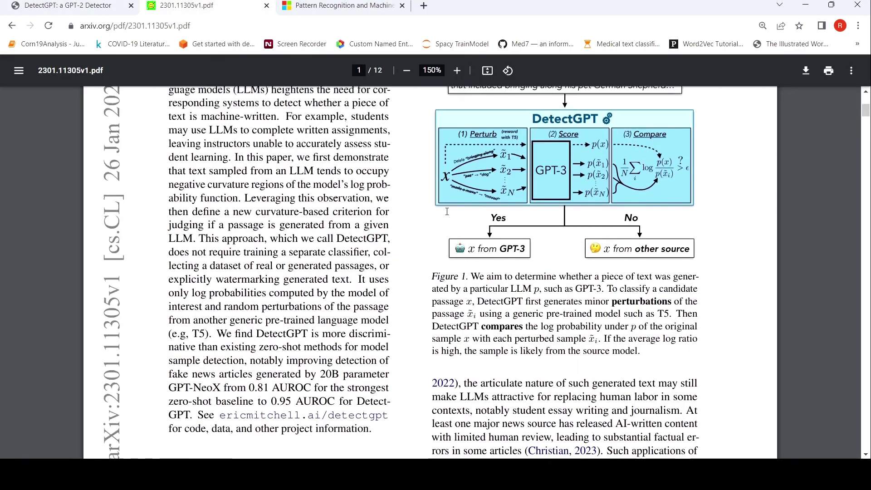
{"action": "left_click_drag", "start_coordinate": [169, 112], "coordinate": [191, 431]}
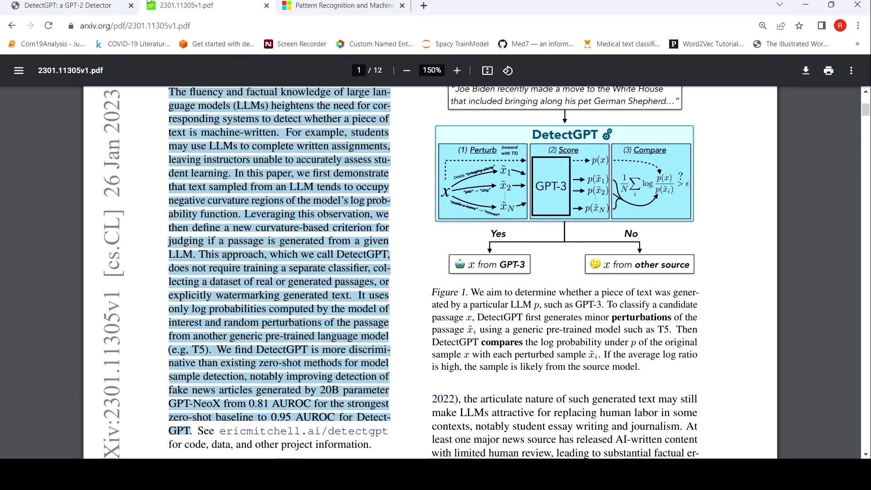
Paste the abstract into the detection box, replacing the leftover text, and run Detect on it
{"action": "left_click", "coordinate": [80, 7]}
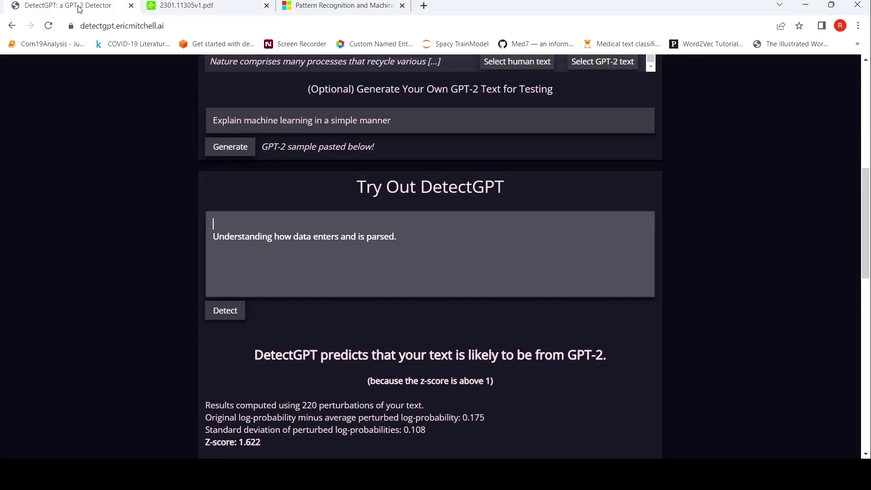
{"action": "left_click", "coordinate": [420, 240]}
{"action": "key", "text": "ctrl+a"}
{"action": "key", "text": "ctrl+v"}
{"action": "scroll", "coordinate": [435, 262], "scroll_direction": "up", "scroll_amount": 4}
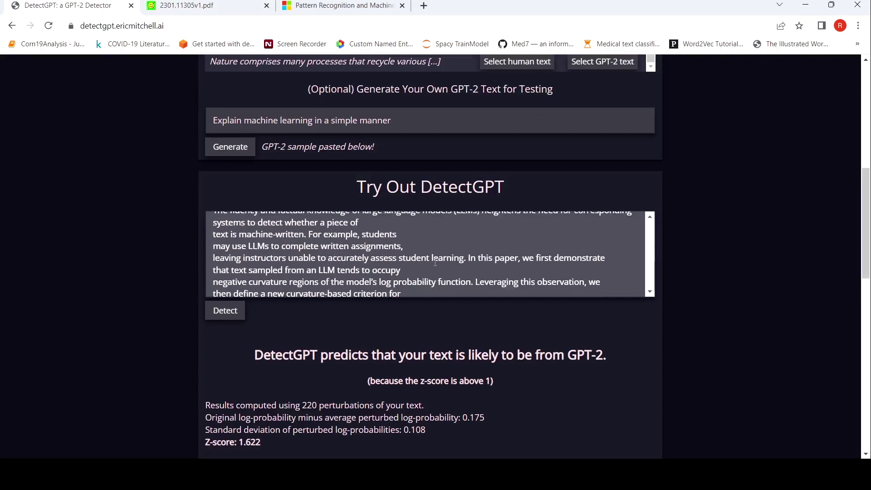
{"action": "scroll", "coordinate": [435, 262], "scroll_direction": "up", "scroll_amount": 1}
{"action": "left_click", "coordinate": [230, 316]}
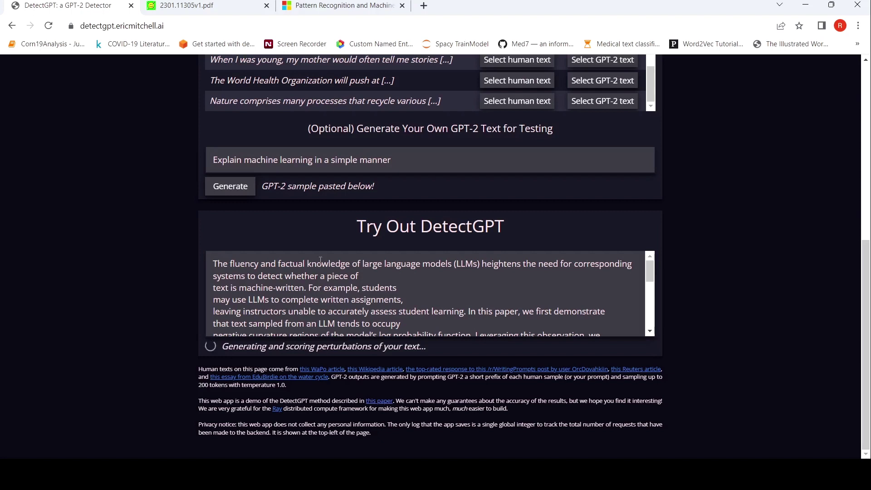
Back in the paper PDF, clear the abstract selection and scroll down toward page 6
{"action": "left_click", "coordinate": [195, 6]}
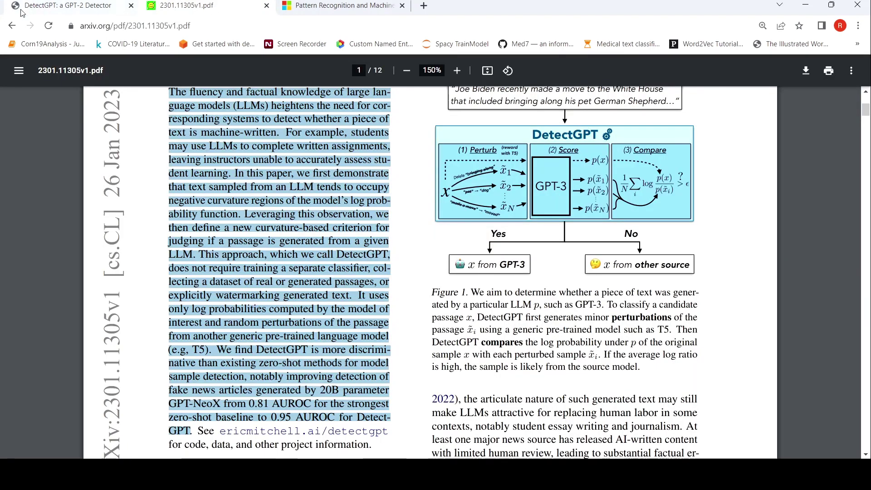
{"action": "left_click", "coordinate": [747, 189]}
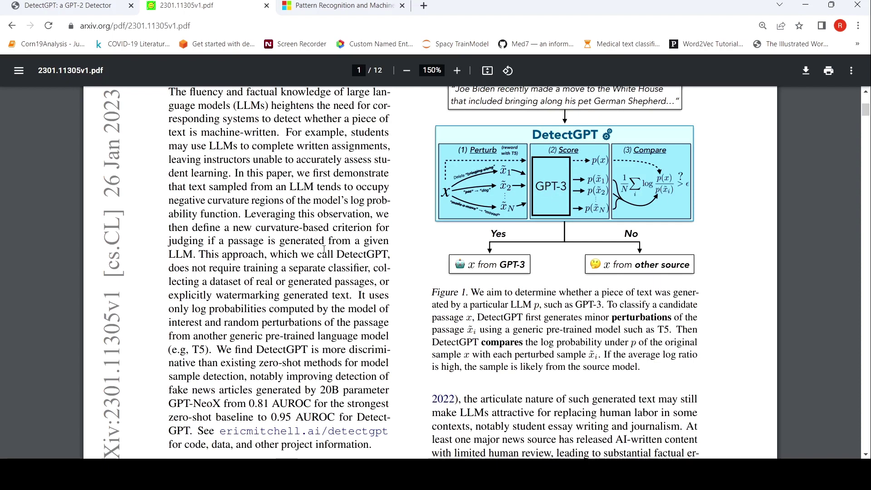
{"action": "scroll", "coordinate": [322, 267], "scroll_direction": "down", "scroll_amount": 1}
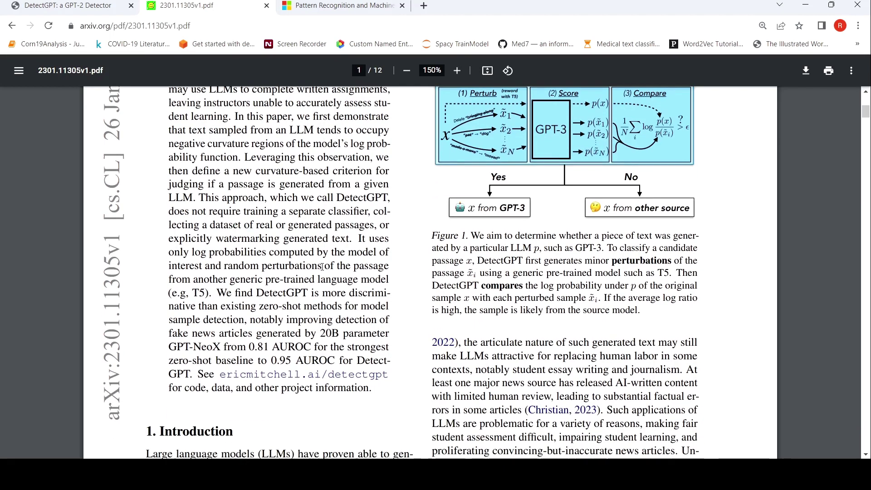
{"action": "scroll", "coordinate": [554, 224], "scroll_direction": "up", "scroll_amount": 2}
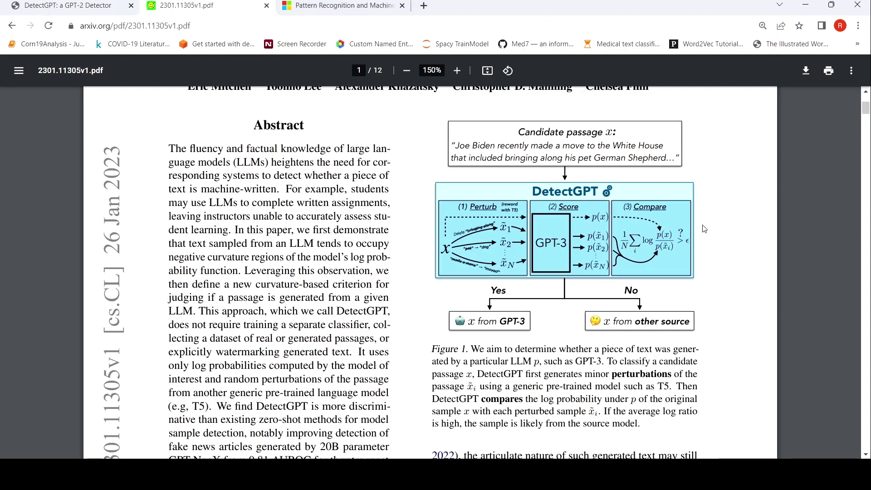
{"action": "scroll", "coordinate": [322, 236], "scroll_direction": "down", "scroll_amount": 5}
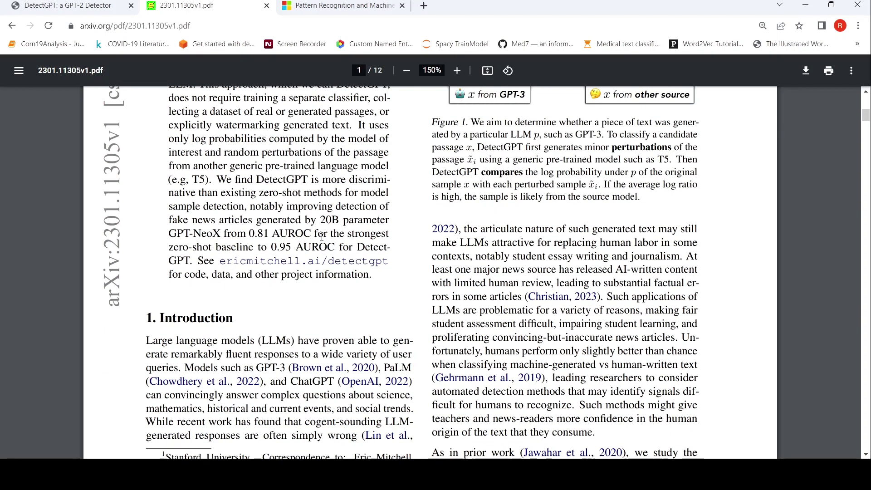
{"action": "scroll", "coordinate": [322, 236], "scroll_direction": "down", "scroll_amount": 15}
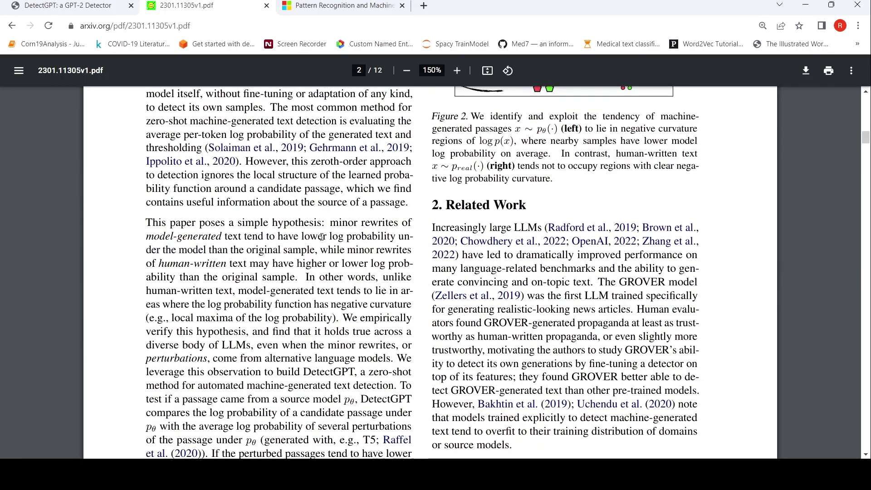
{"action": "scroll", "coordinate": [322, 236], "scroll_direction": "down", "scroll_amount": 5}
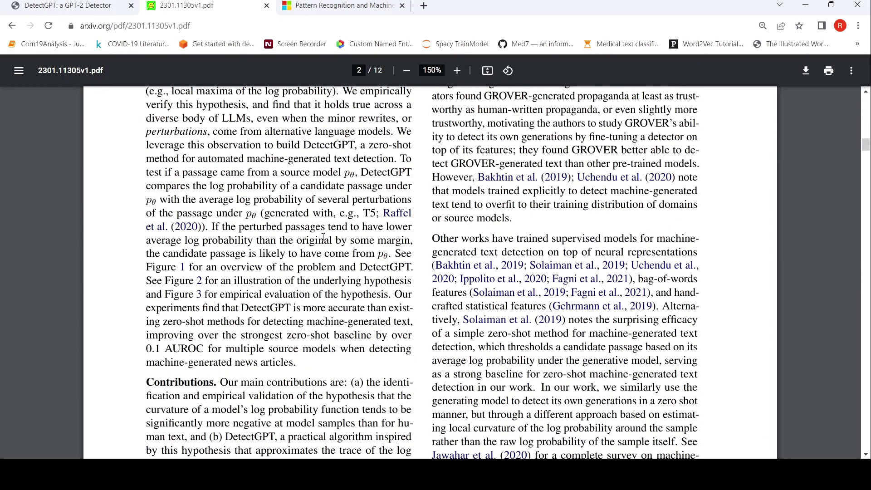
Scroll through page 7 until the 6. Discussion heading on page 8 is shown
{"action": "scroll", "coordinate": [323, 236], "scroll_direction": "down", "scroll_amount": 7}
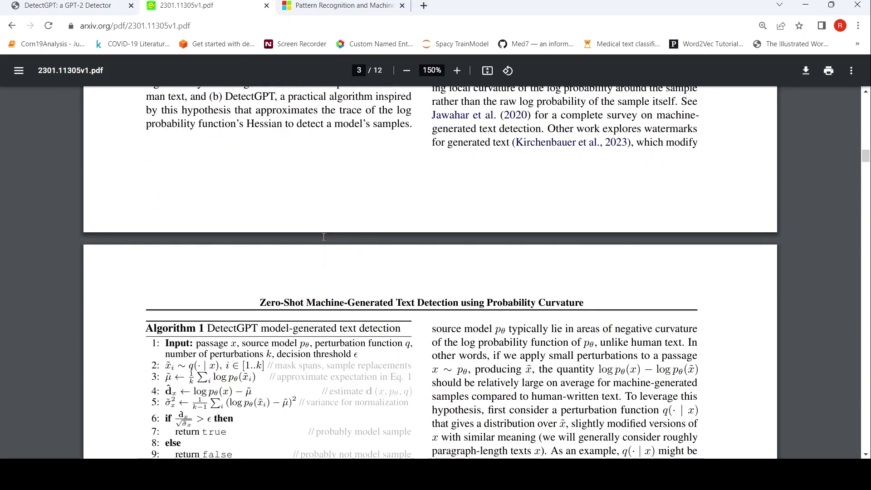
{"action": "scroll", "coordinate": [324, 236], "scroll_direction": "down", "scroll_amount": 6}
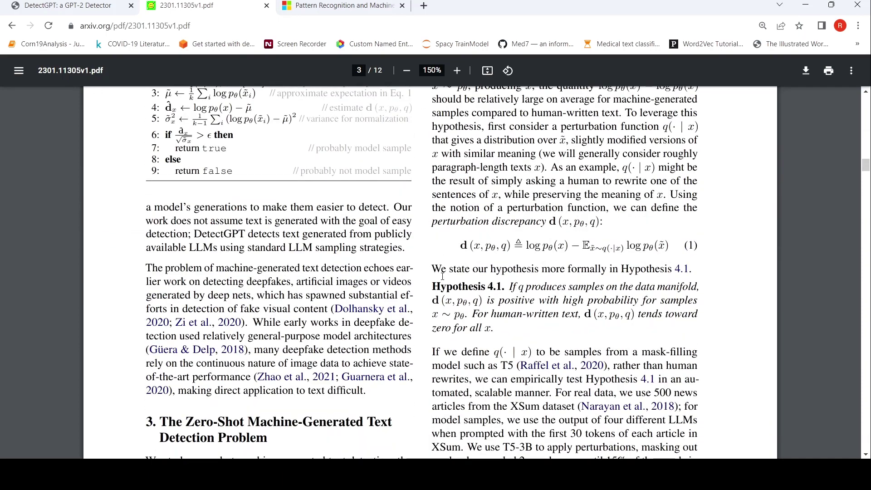
{"action": "scroll", "coordinate": [442, 276], "scroll_direction": "down", "scroll_amount": 8}
{"action": "scroll", "coordinate": [442, 275], "scroll_direction": "down", "scroll_amount": 6}
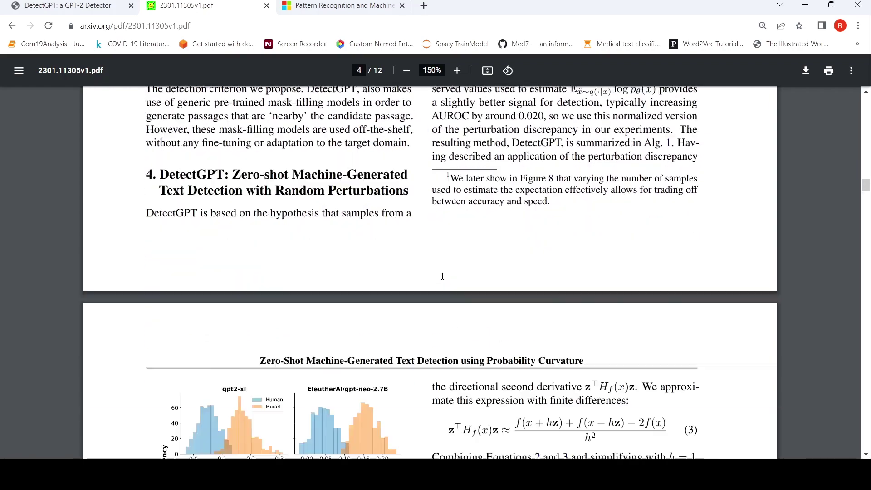
{"action": "scroll", "coordinate": [442, 276], "scroll_direction": "down", "scroll_amount": 7}
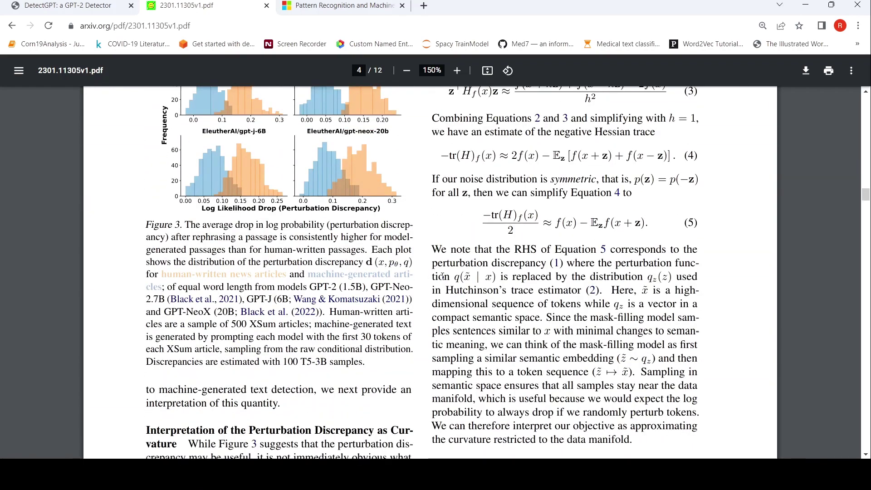
{"action": "scroll", "coordinate": [442, 276], "scroll_direction": "down", "scroll_amount": 6}
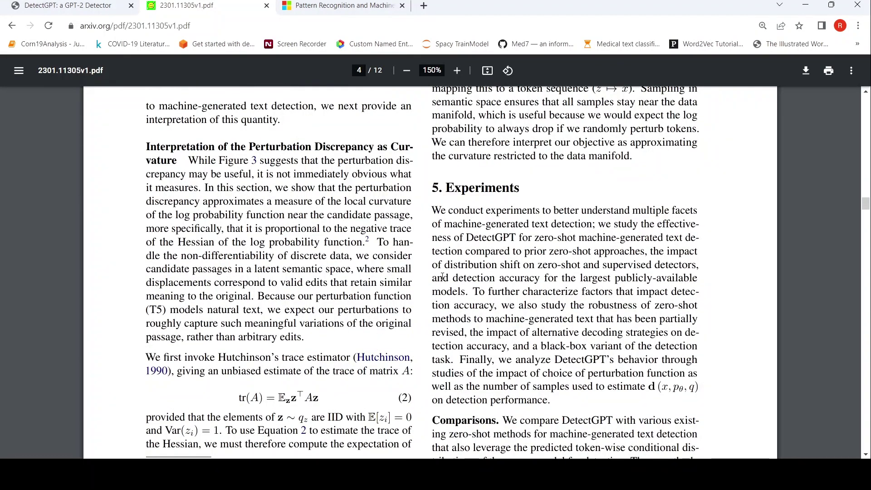
{"action": "scroll", "coordinate": [442, 276], "scroll_direction": "down", "scroll_amount": 15}
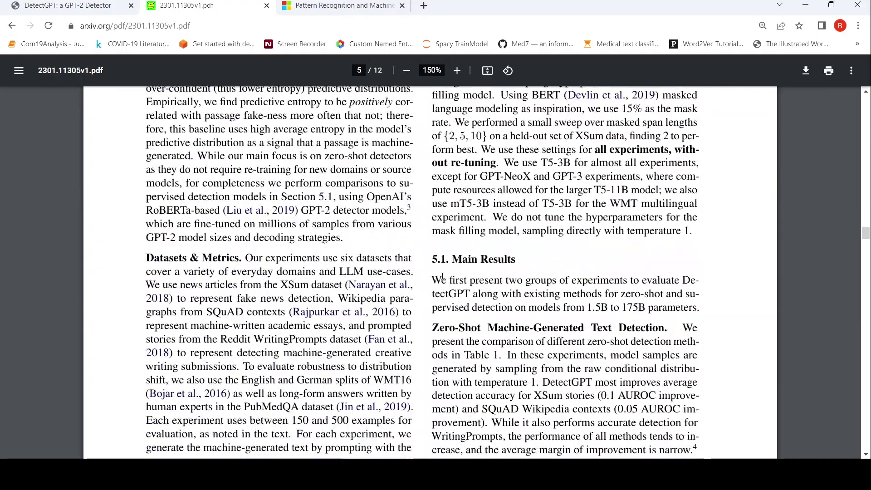
{"action": "scroll", "coordinate": [443, 276], "scroll_direction": "down", "scroll_amount": 15}
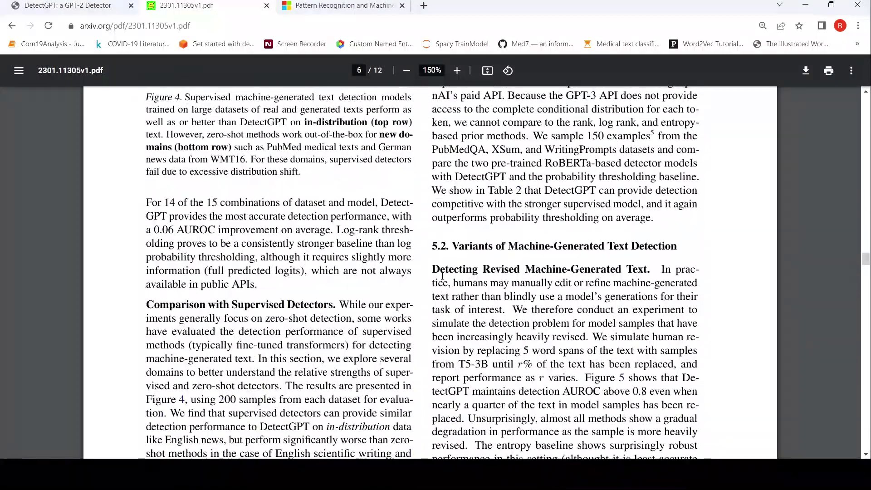
{"action": "scroll", "coordinate": [443, 276], "scroll_direction": "down", "scroll_amount": 5}
{"action": "scroll", "coordinate": [443, 276], "scroll_direction": "up", "scroll_amount": 3}
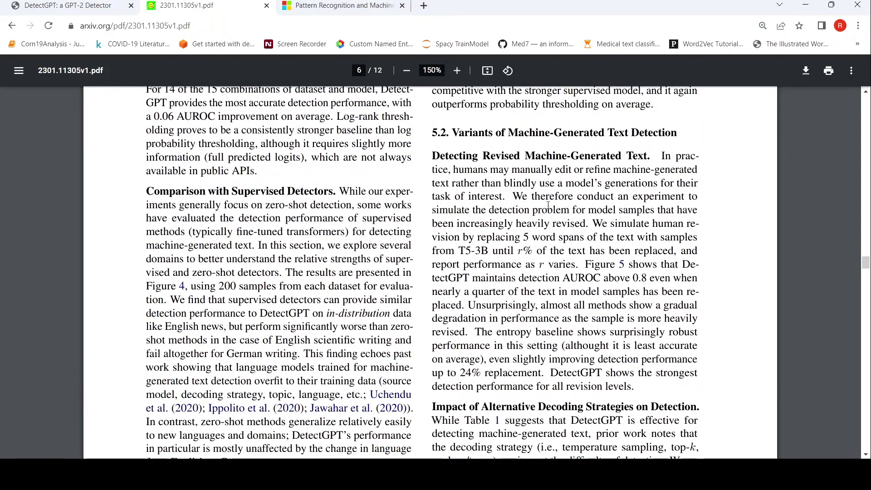
{"action": "scroll", "coordinate": [547, 205], "scroll_direction": "down", "scroll_amount": 20}
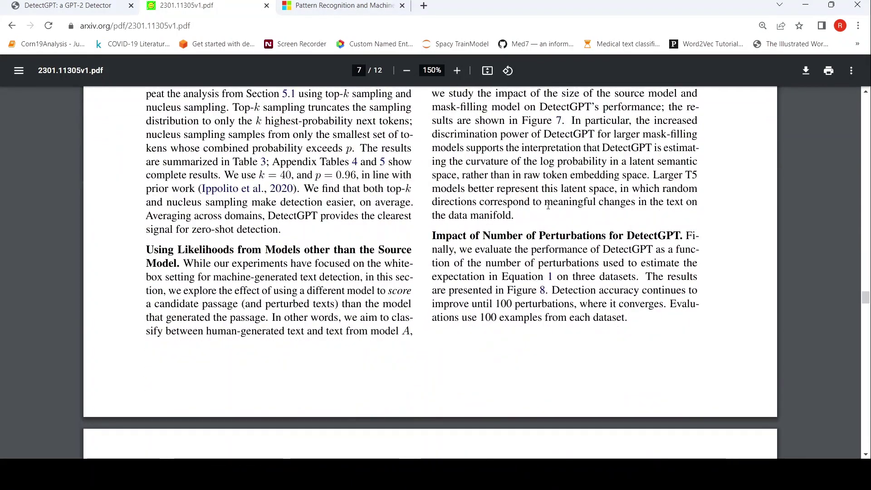
{"action": "scroll", "coordinate": [548, 205], "scroll_direction": "down", "scroll_amount": 12}
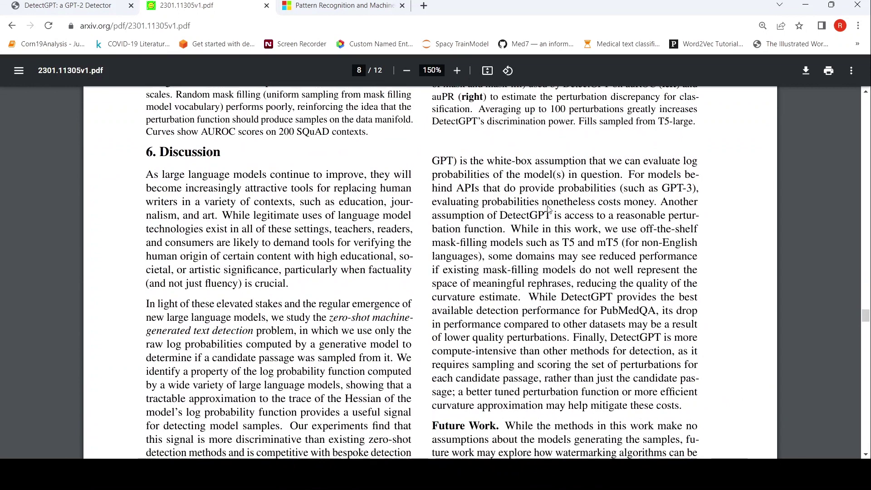
Read page 8's Discussion, Limitations and Future Work, including Figures 7 and 8
{"action": "scroll", "coordinate": [548, 209], "scroll_direction": "down", "scroll_amount": 2}
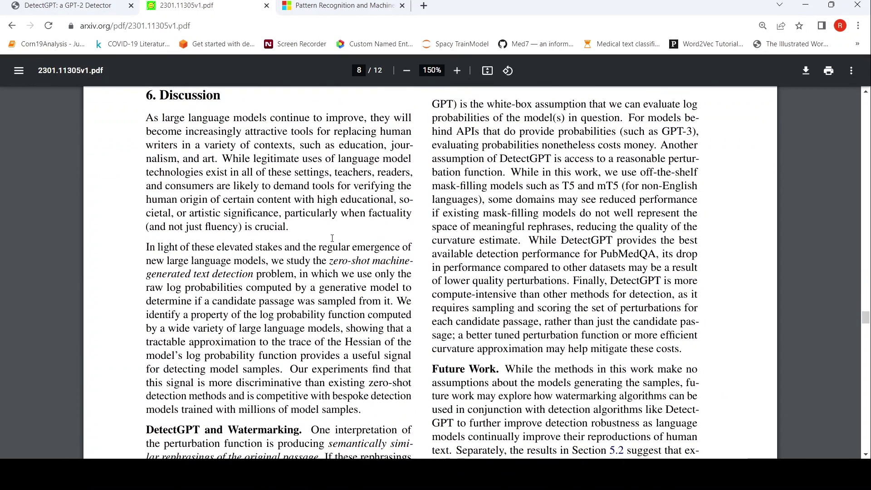
{"action": "scroll", "coordinate": [330, 241], "scroll_direction": "down", "scroll_amount": 2}
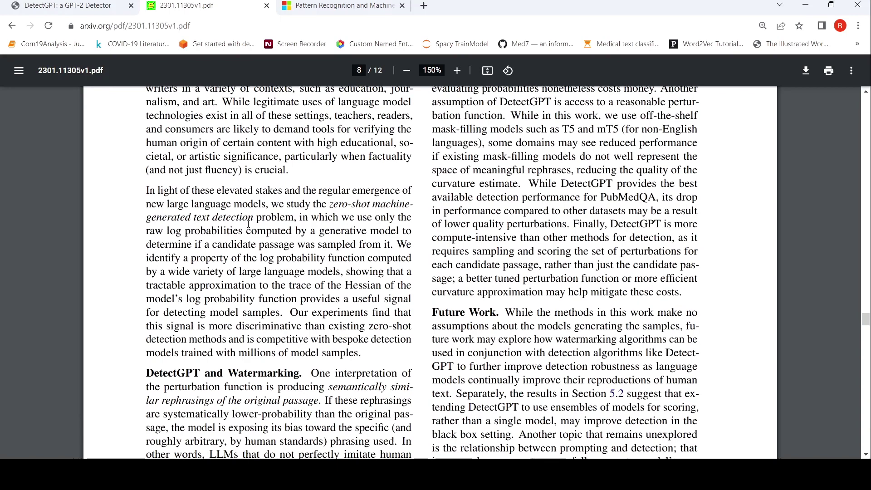
{"action": "scroll", "coordinate": [338, 221], "scroll_direction": "down", "scroll_amount": 6}
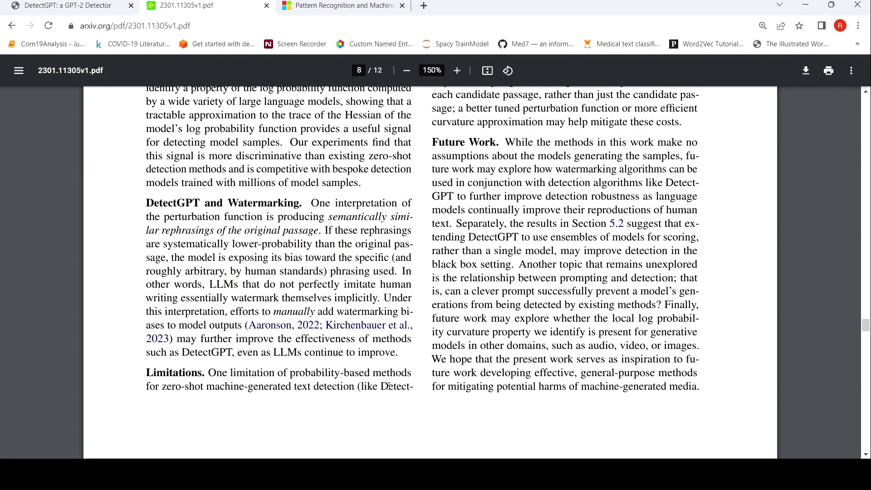
{"action": "scroll", "coordinate": [389, 386], "scroll_direction": "up", "scroll_amount": 20}
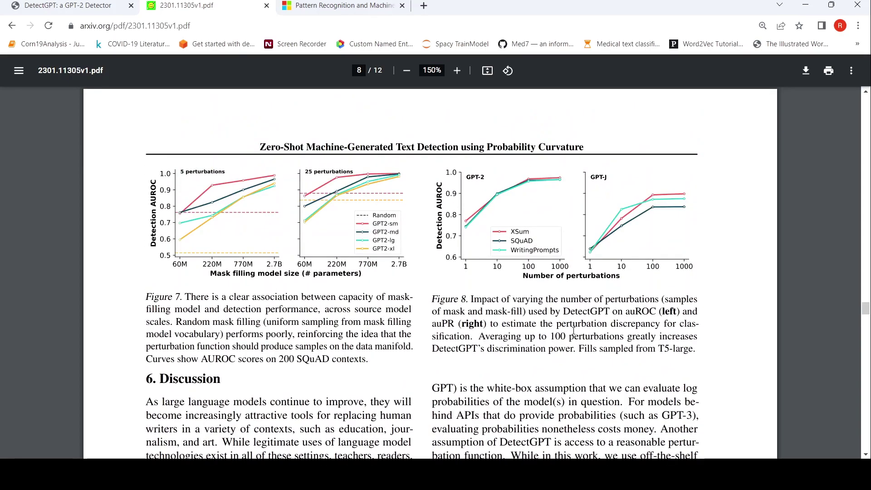
{"action": "scroll", "coordinate": [573, 331], "scroll_direction": "down", "scroll_amount": 3}
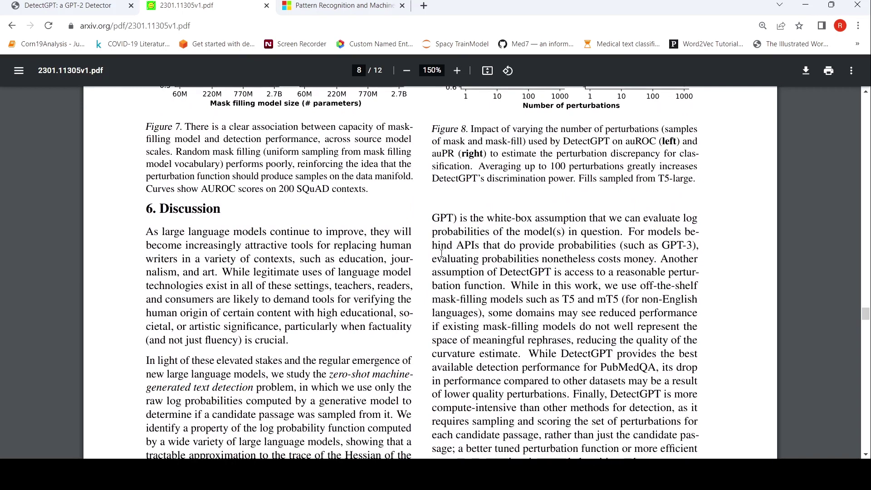
{"action": "scroll", "coordinate": [494, 265], "scroll_direction": "down", "scroll_amount": 2}
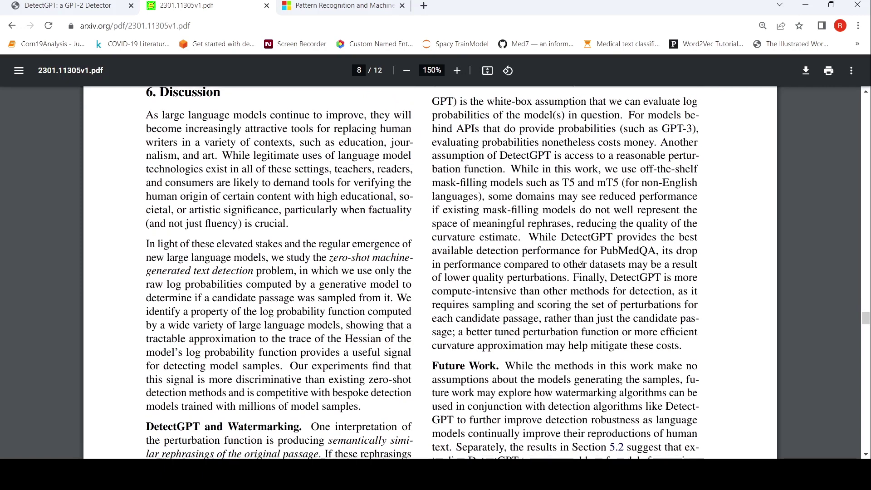
{"action": "scroll", "coordinate": [567, 254], "scroll_direction": "down", "scroll_amount": 1}
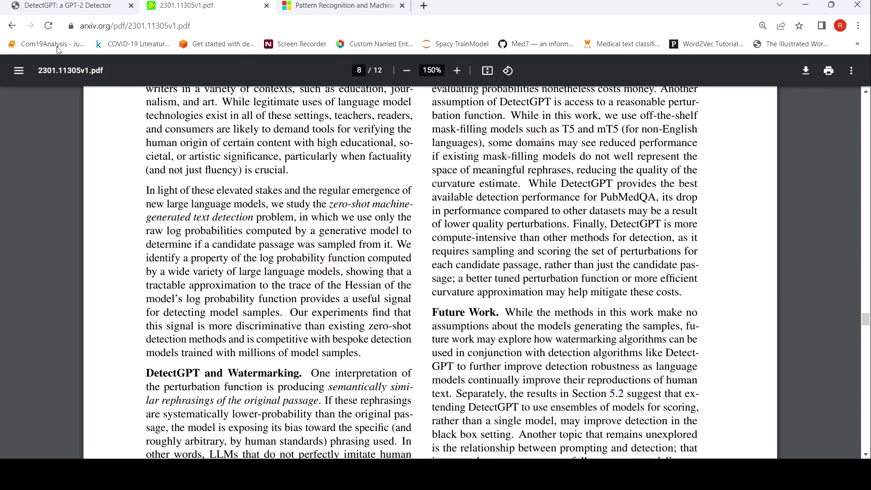
{"action": "scroll", "coordinate": [794, 324], "scroll_direction": "down", "scroll_amount": 4}
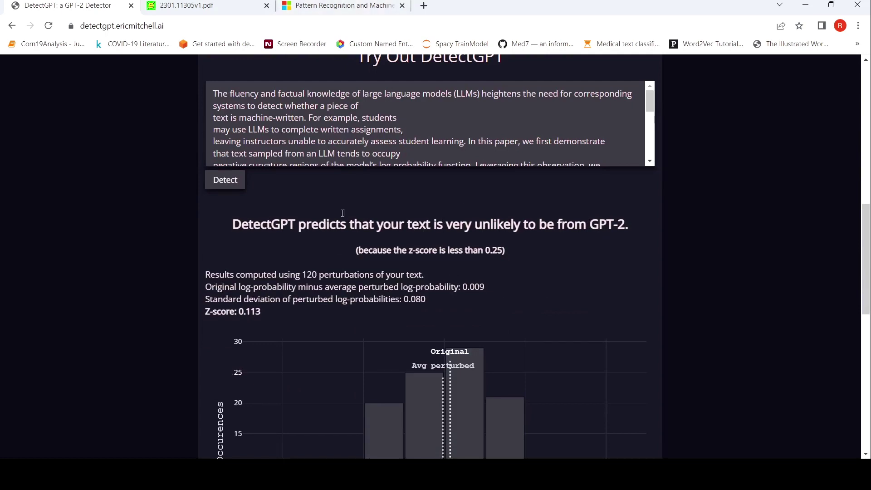
Scroll up to the Try Out DetectGPT box and go to the Bishop textbook PDF tab
{"action": "scroll", "coordinate": [436, 292], "scroll_direction": "up", "scroll_amount": 4}
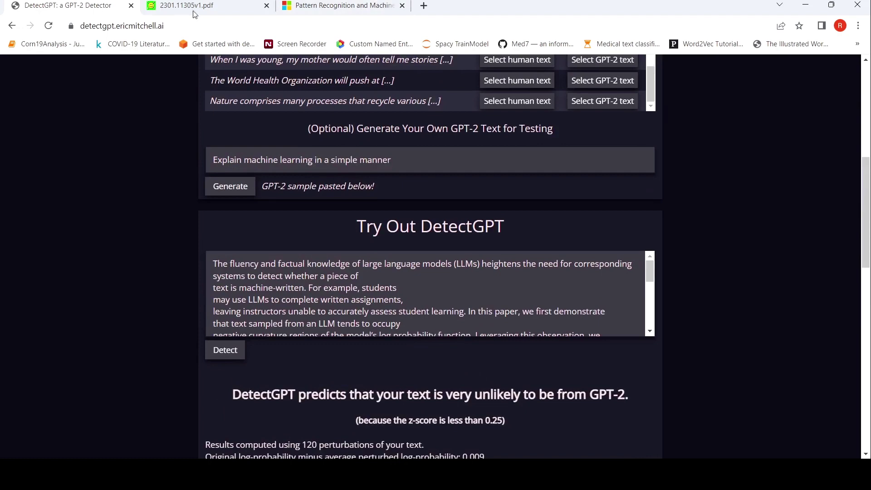
{"action": "left_click", "coordinate": [398, 3]}
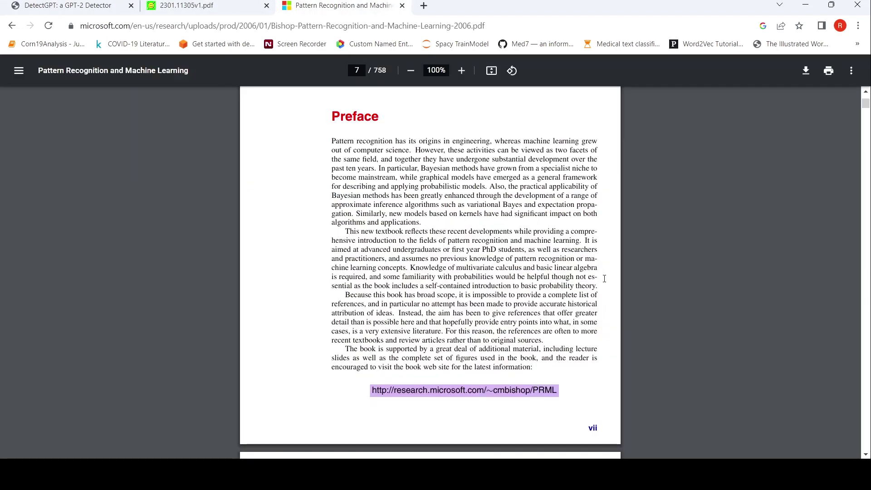
Select exactly the whole first paragraph of the Preface on page 7, redoing an imprecise selection
{"action": "left_click_drag", "start_coordinate": [427, 231], "coordinate": [324, 144]}
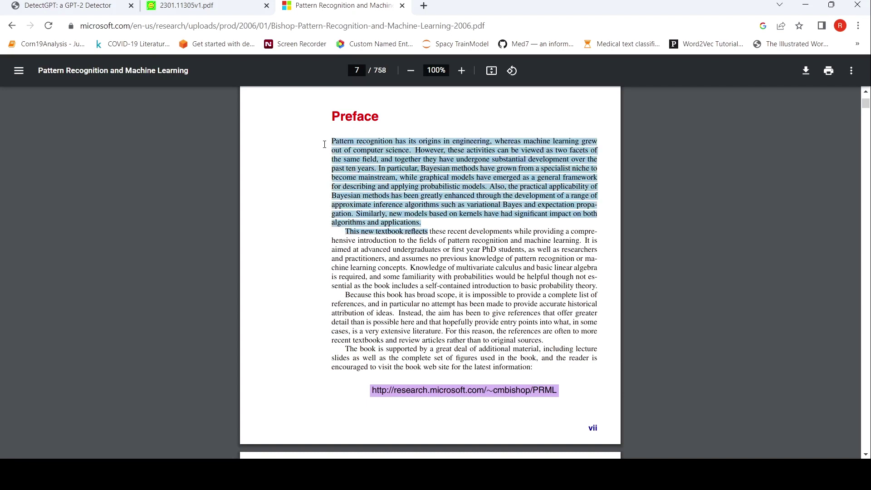
{"action": "left_click_drag", "start_coordinate": [431, 231], "coordinate": [330, 140]}
{"action": "left_click", "coordinate": [414, 196]}
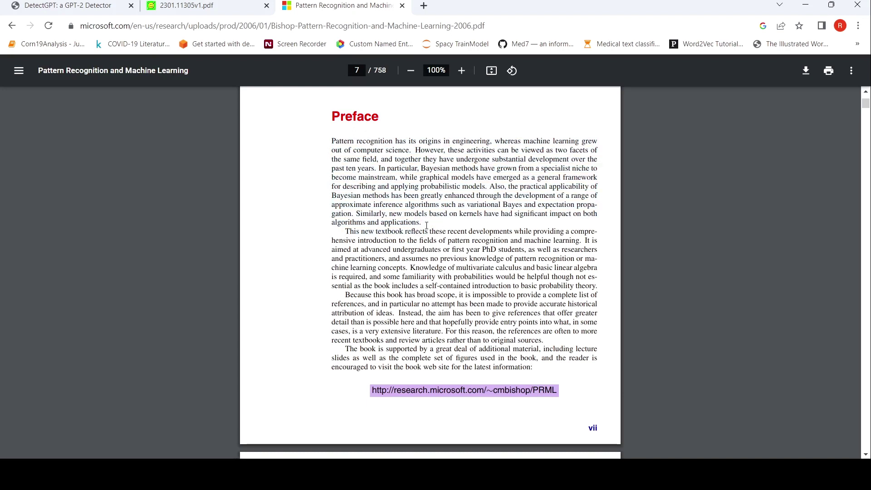
{"action": "left_click_drag", "start_coordinate": [422, 223], "coordinate": [328, 139]}
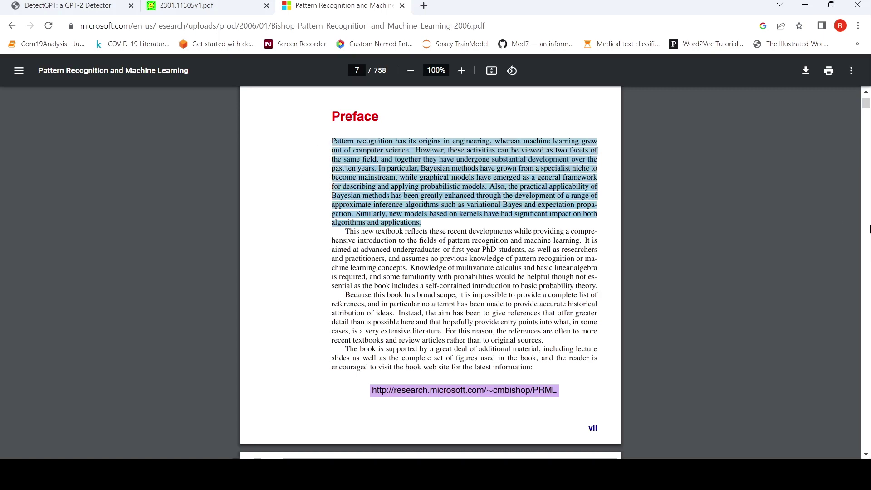
Swap the DetectGPT abstract for the pasted Bishop preface paragraph and run detection
{"action": "left_click", "coordinate": [68, 5]}
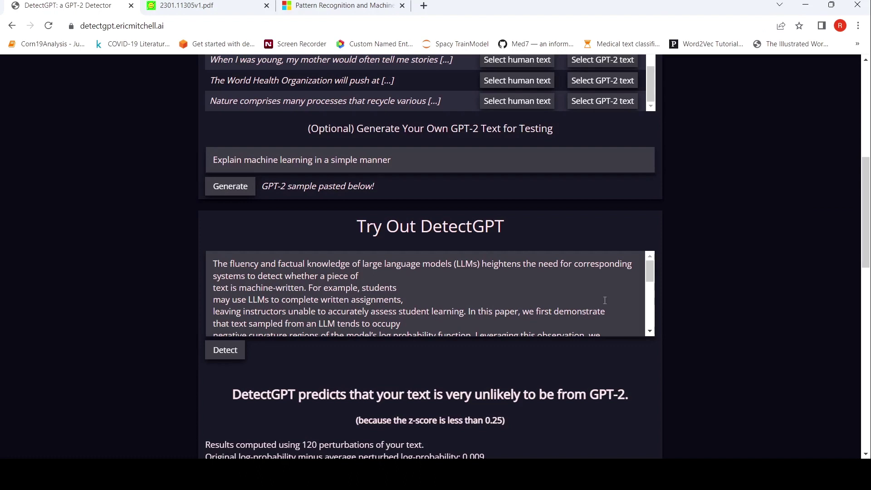
{"action": "left_click_drag", "start_coordinate": [405, 300], "coordinate": [554, 306]}
{"action": "key", "text": "ctrl+a"}
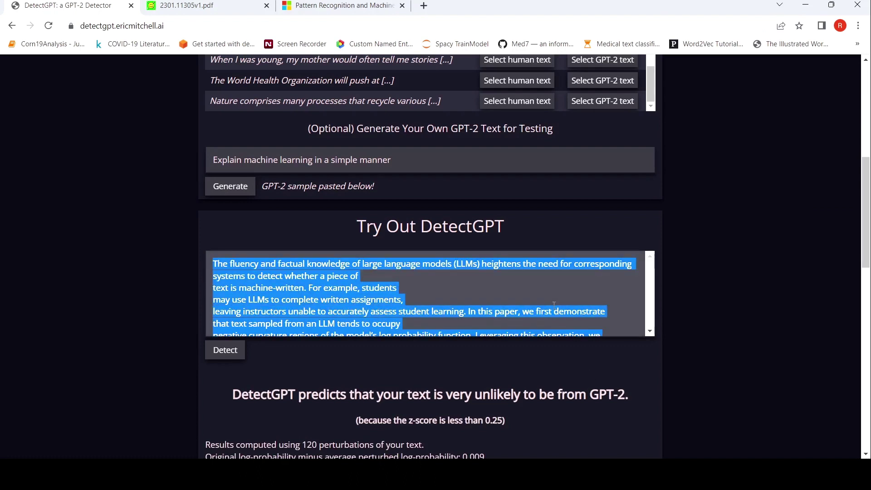
{"action": "key", "text": "BackSpace"}
{"action": "key", "text": "ctrl+v"}
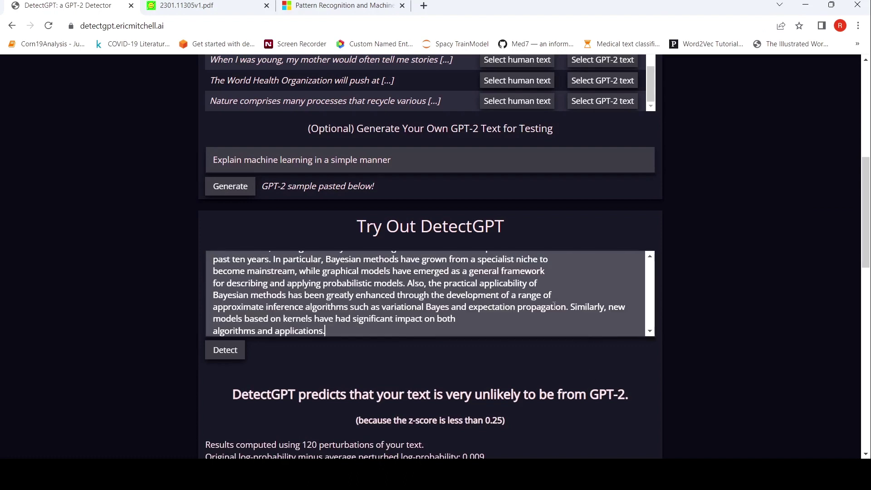
{"action": "left_click", "coordinate": [236, 350]}
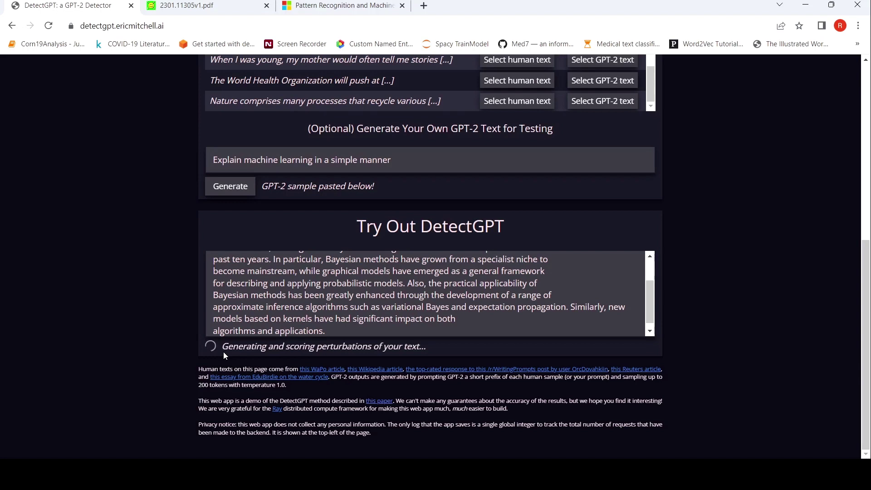
Review the preface verdict (probably not GPT-2, z-score 0.958), histogram and perturbed texts
{"action": "scroll", "coordinate": [231, 356], "scroll_direction": "down", "scroll_amount": 4}
{"action": "scroll", "coordinate": [236, 358], "scroll_direction": "down", "scroll_amount": 1}
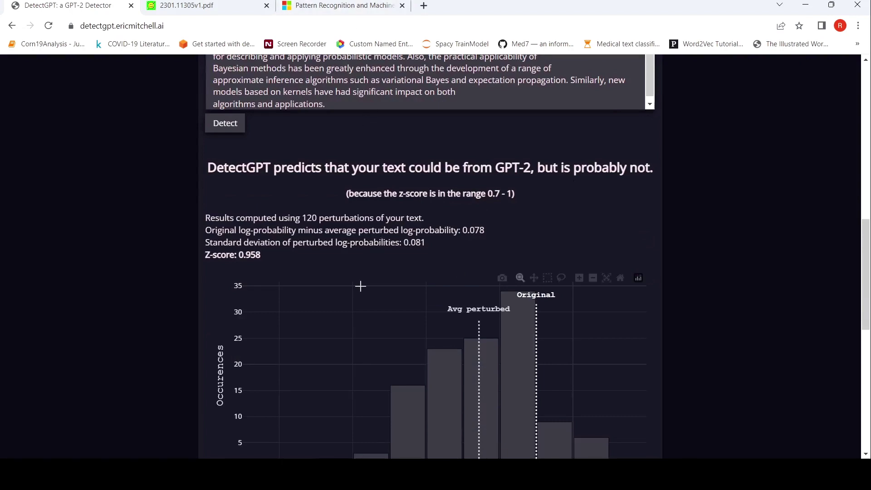
{"action": "scroll", "coordinate": [361, 286], "scroll_direction": "down", "scroll_amount": 6}
{"action": "scroll", "coordinate": [426, 363], "scroll_direction": "down", "scroll_amount": 5}
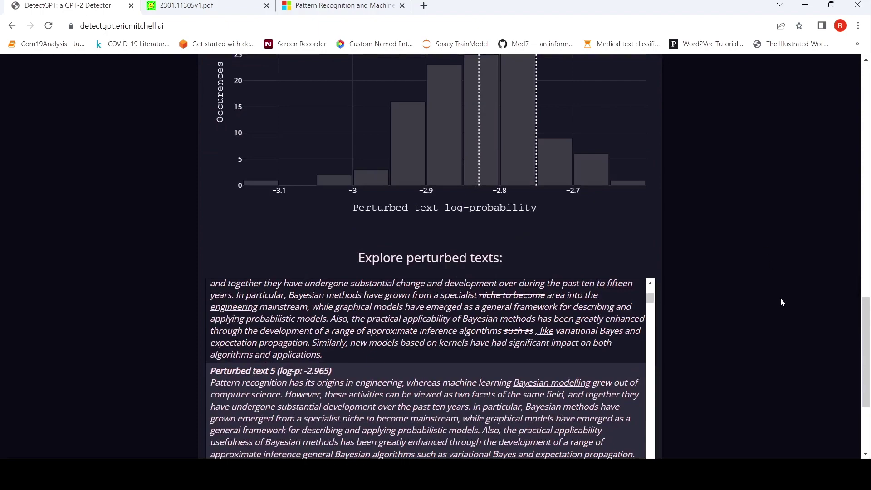
{"action": "scroll", "coordinate": [780, 299], "scroll_direction": "down", "scroll_amount": 3}
{"action": "scroll", "coordinate": [780, 300], "scroll_direction": "up", "scroll_amount": 20}
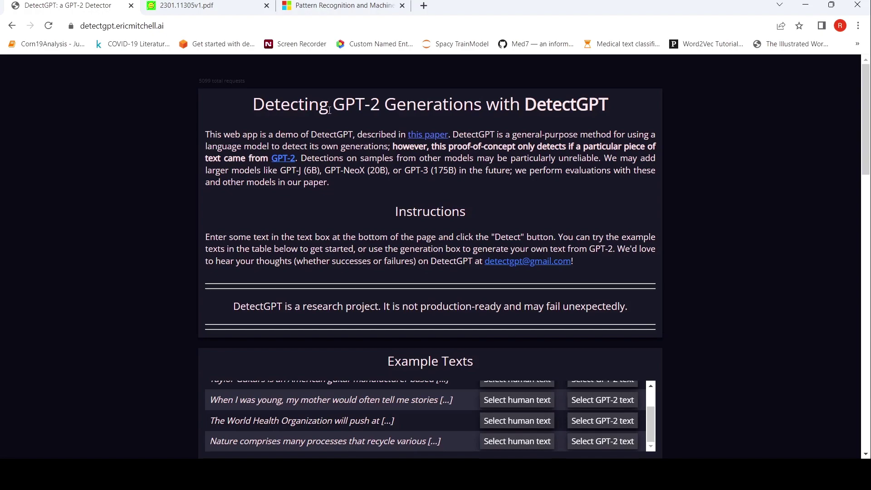
Return to 2301.11305v1.pdf and scroll up from page 8 to page 5's 5.1 Main Results
{"action": "left_click", "coordinate": [181, 6]}
{"action": "scroll", "coordinate": [353, 289], "scroll_direction": "up", "scroll_amount": 20}
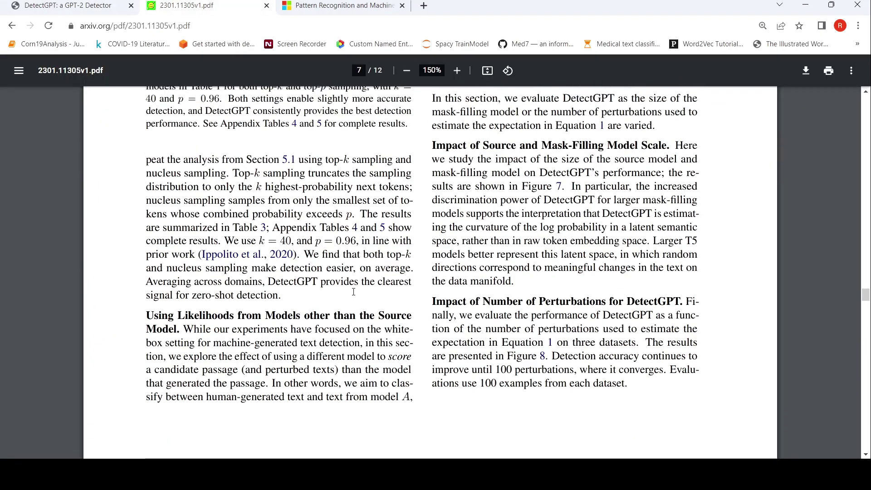
{"action": "scroll", "coordinate": [352, 292], "scroll_direction": "up", "scroll_amount": 10}
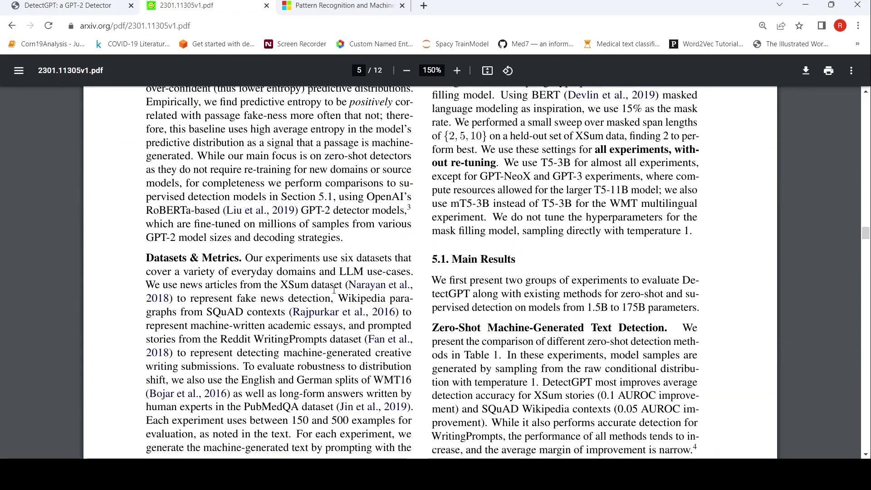